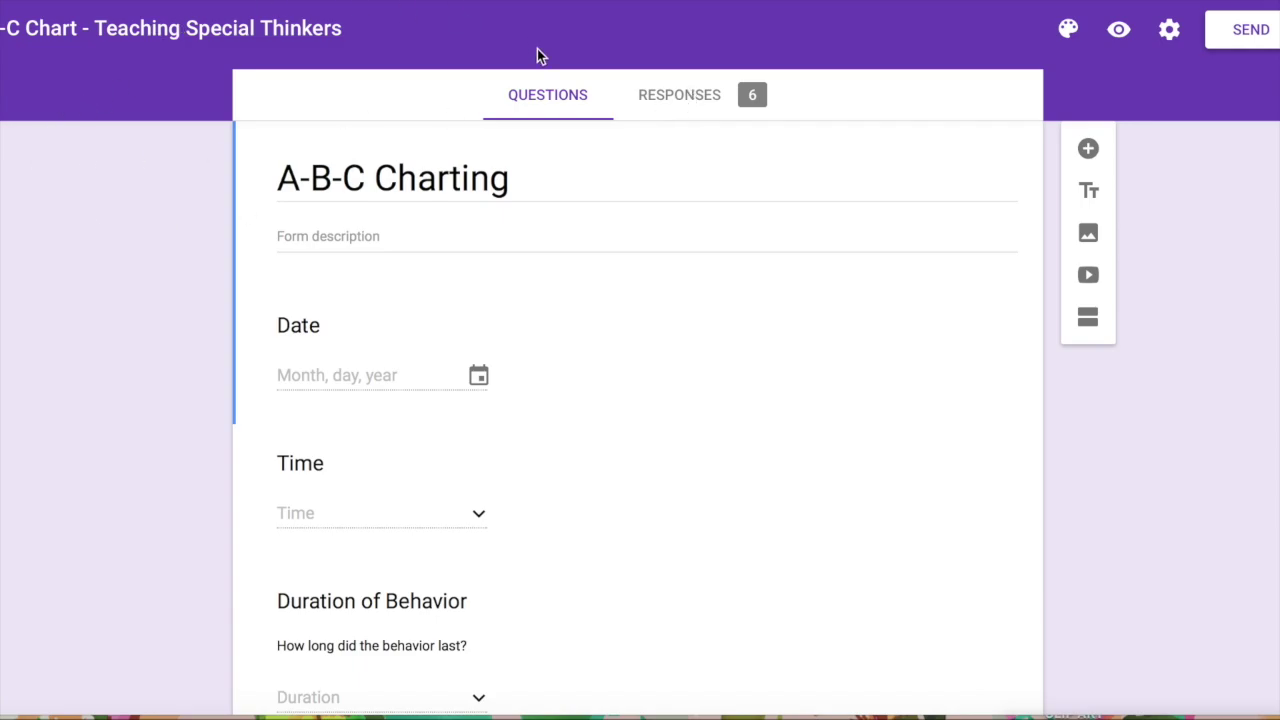
# Step: Review the 6-response summary down to the Activity chart: Reading Group 3, Circle Time 2, Morning Work 1
pyautogui.click(690, 96)
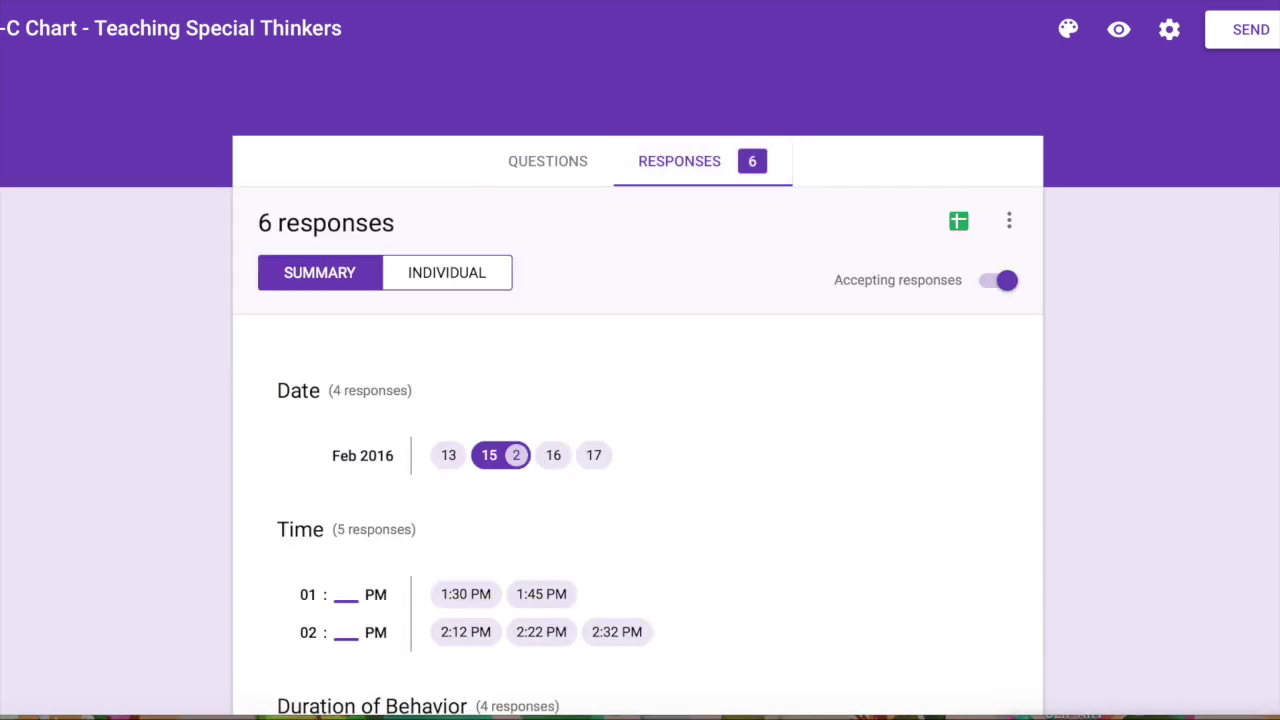
pyautogui.scroll(-1, 640, 404)
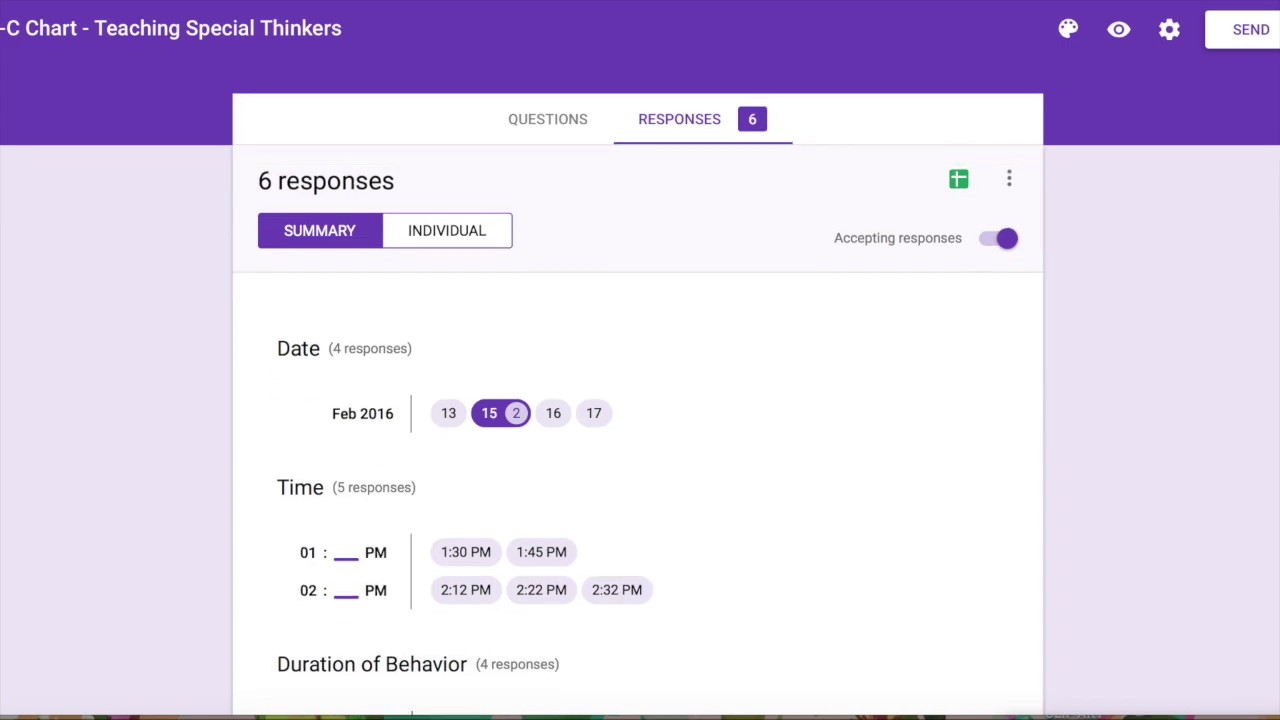
pyautogui.scroll(-3, 640, 404)
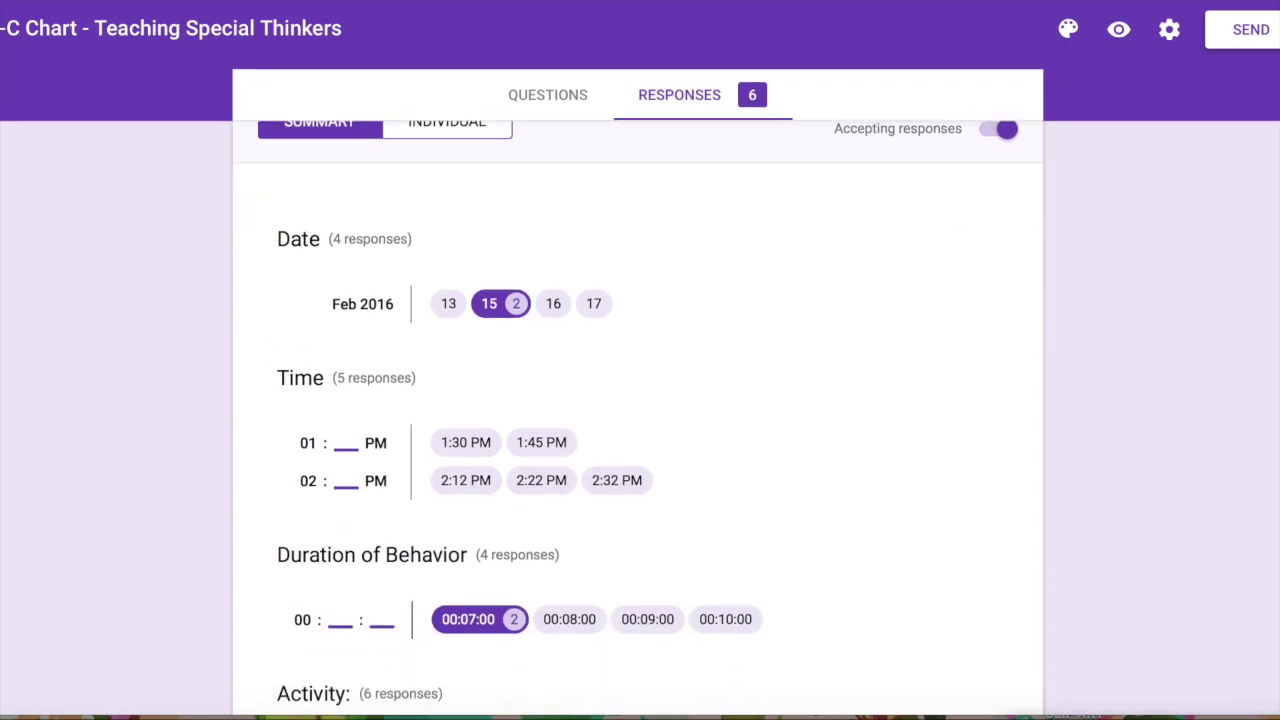
pyautogui.scroll(3, 640, 404)
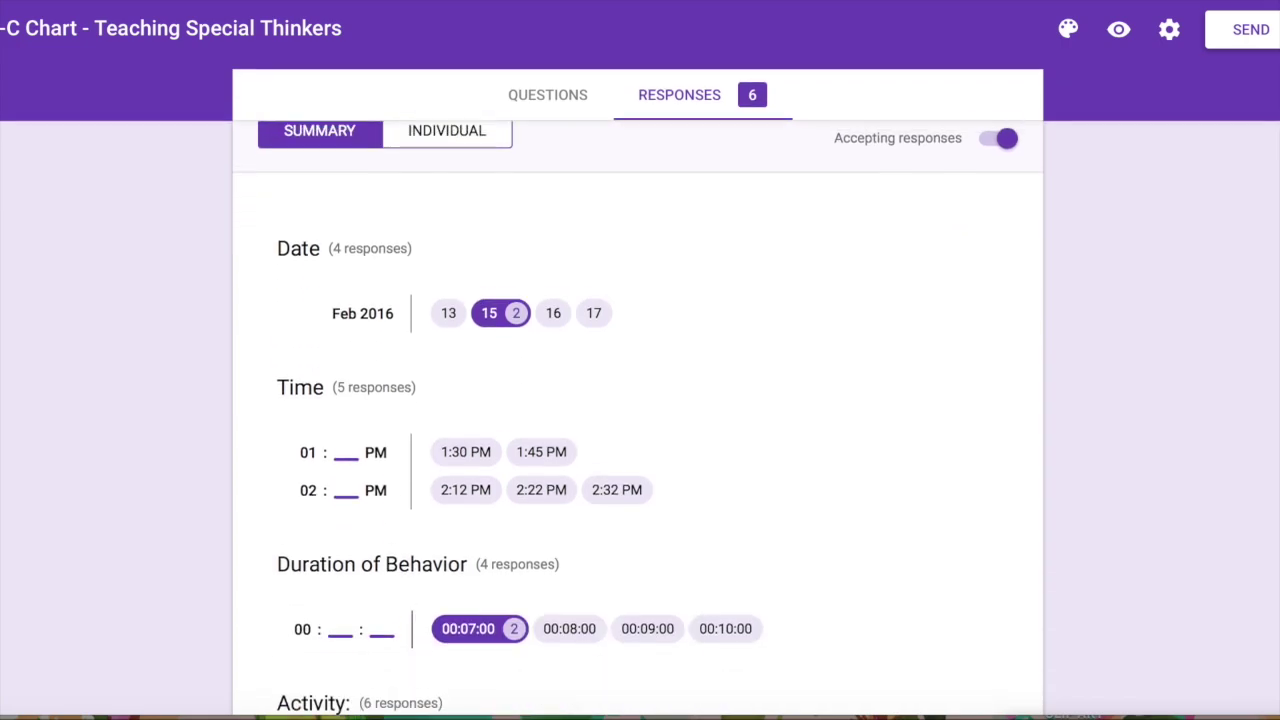
pyautogui.scroll(-4, 640, 404)
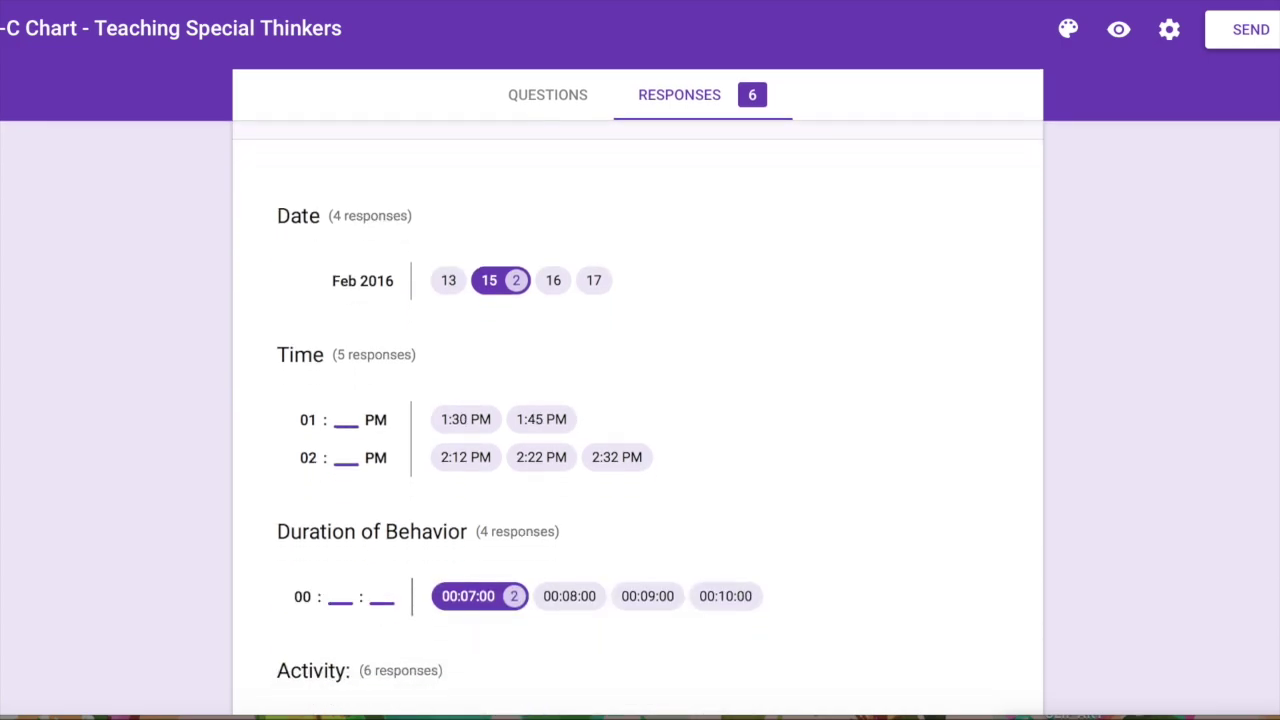
pyautogui.scroll(-2, 640, 404)
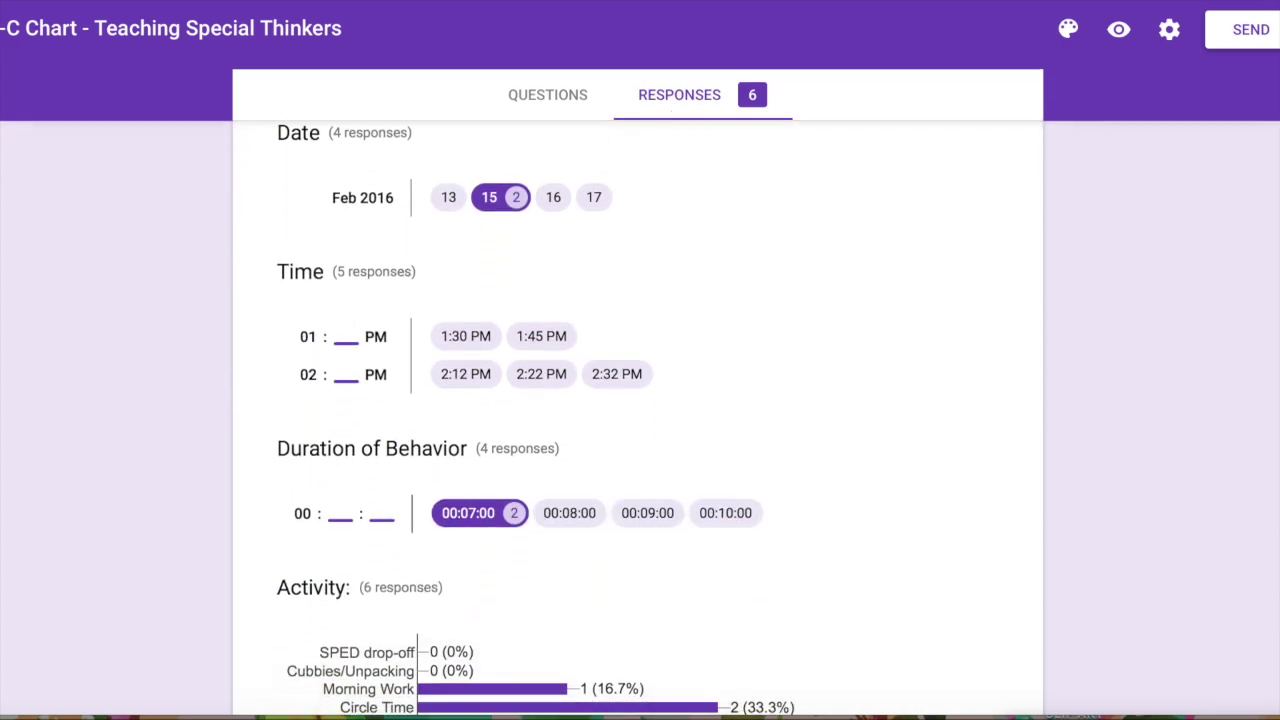
pyautogui.scroll(3, 640, 404)
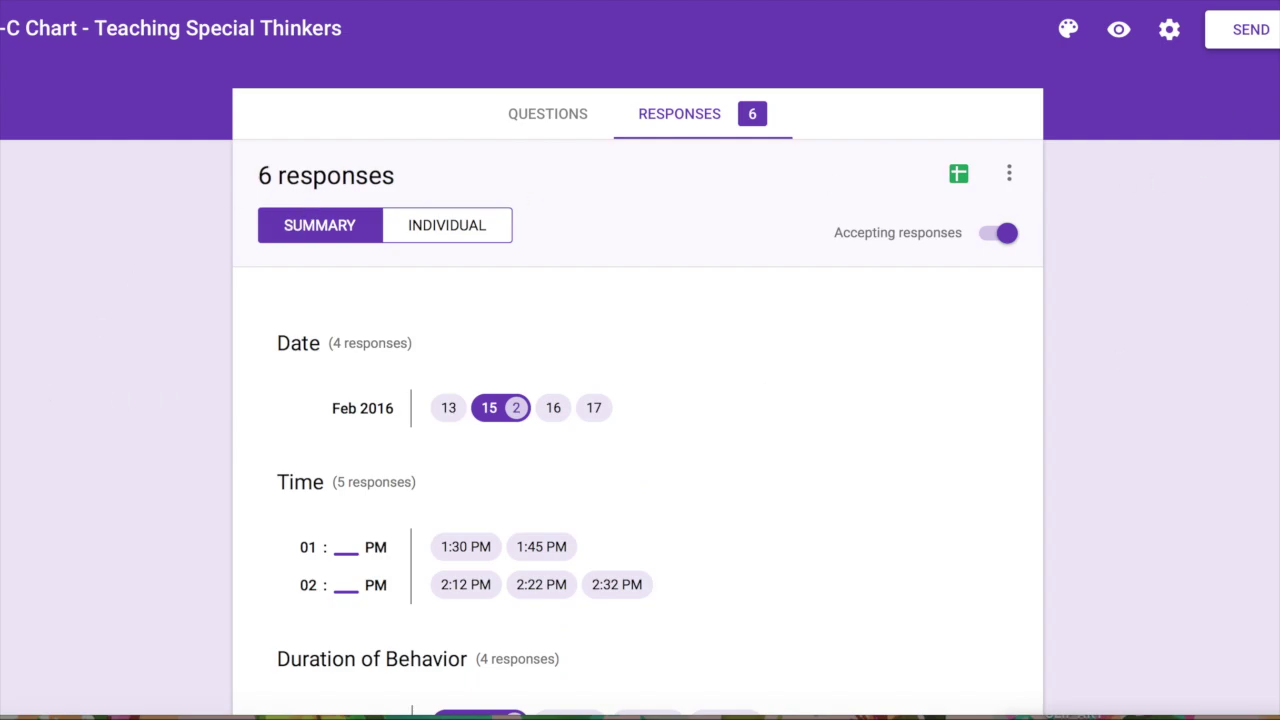
pyautogui.scroll(-3, 640, 400)
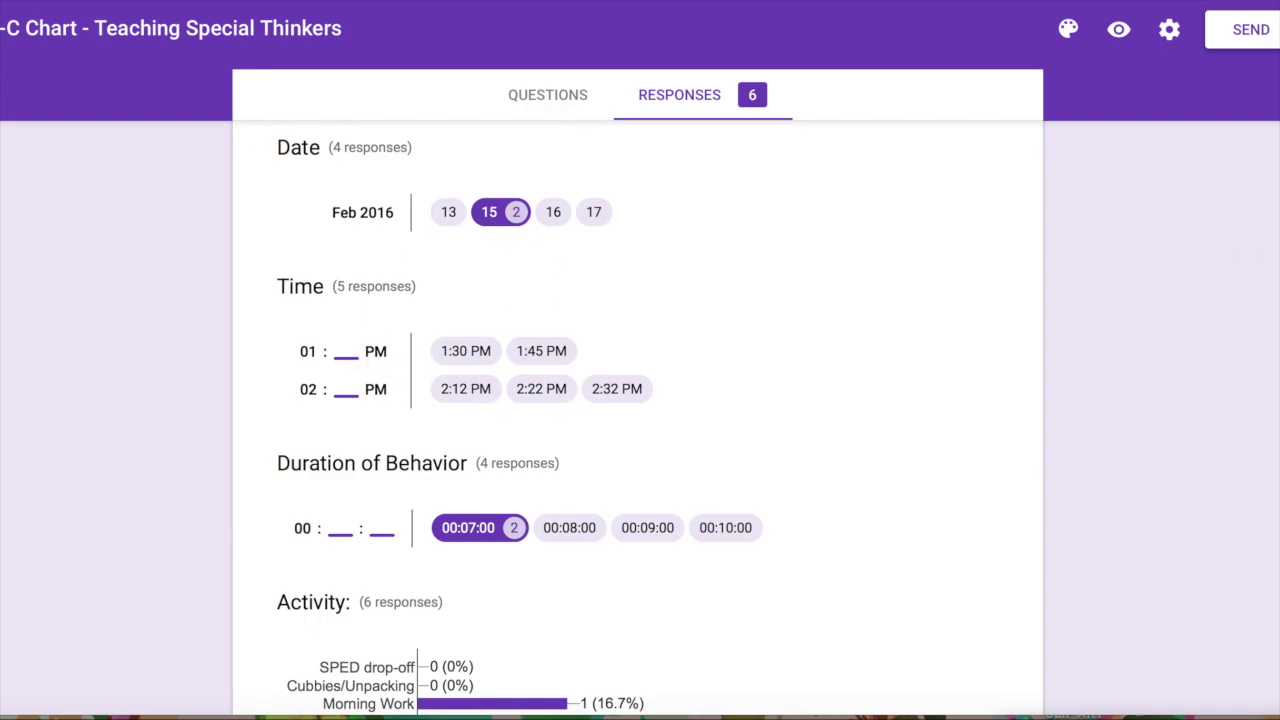
pyautogui.scroll(-1, 604, 427)
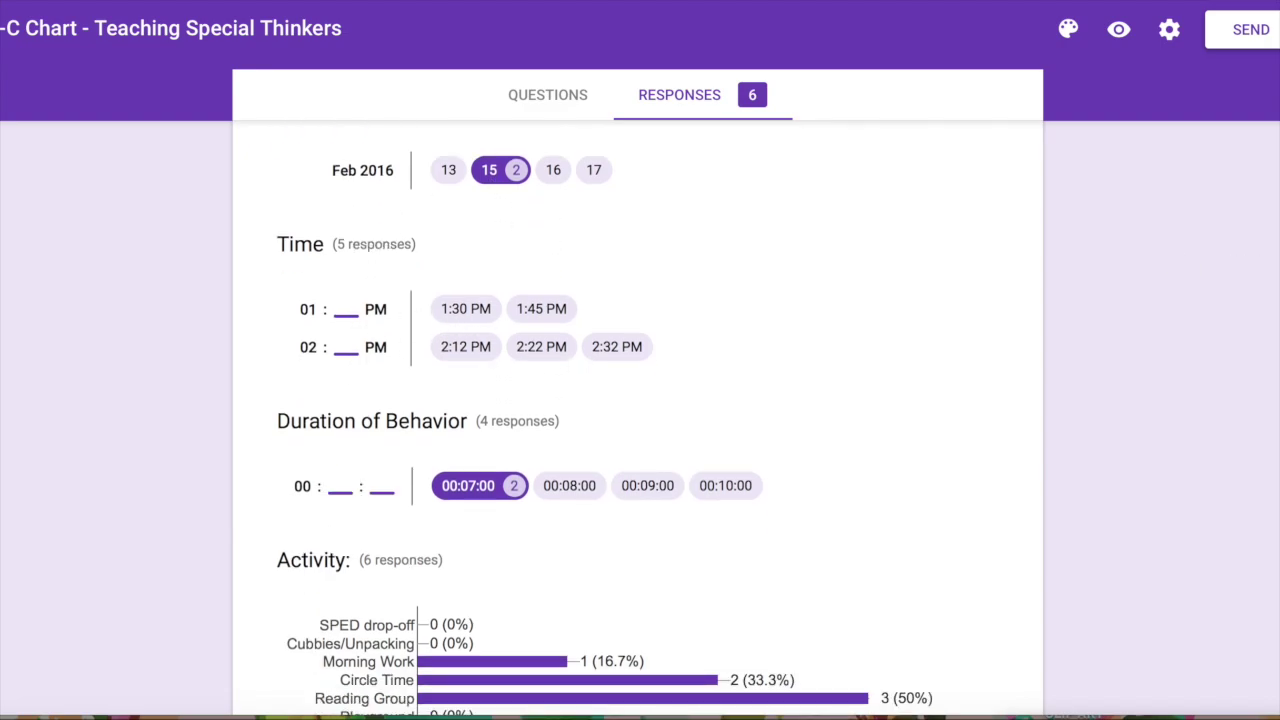
pyautogui.scroll(-3, 605, 418)
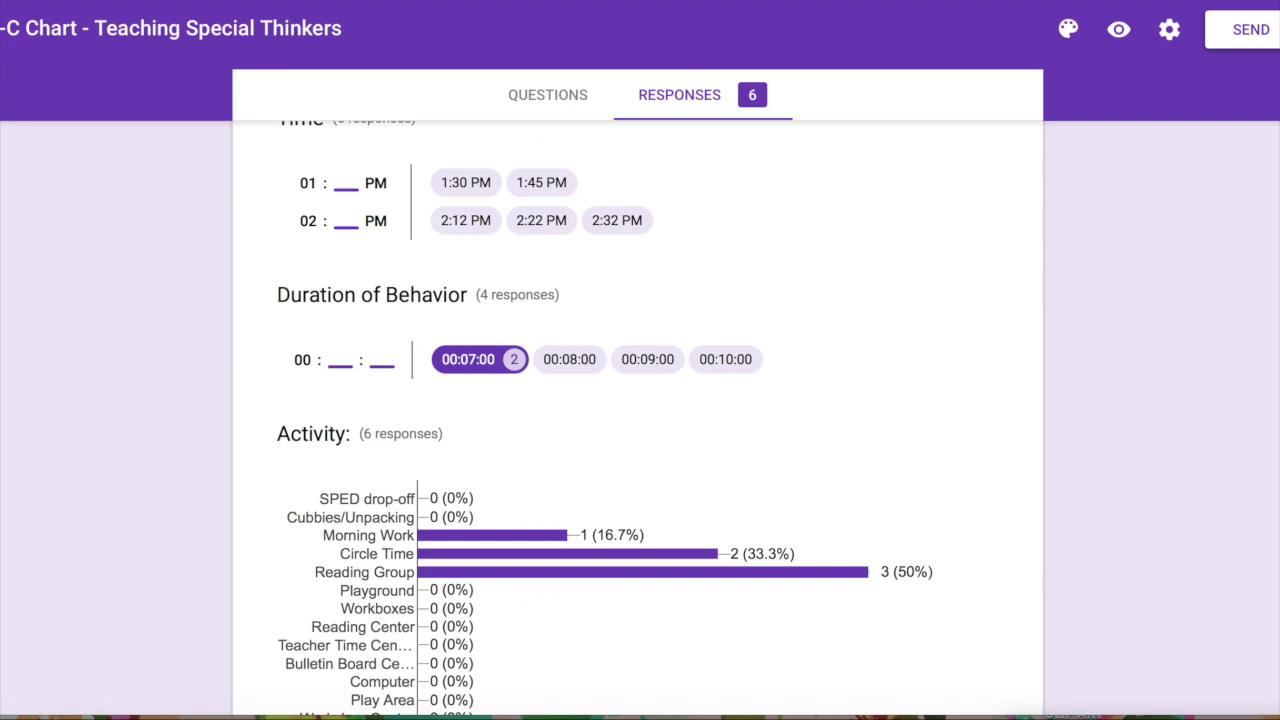
pyautogui.scroll(-5, 605, 423)
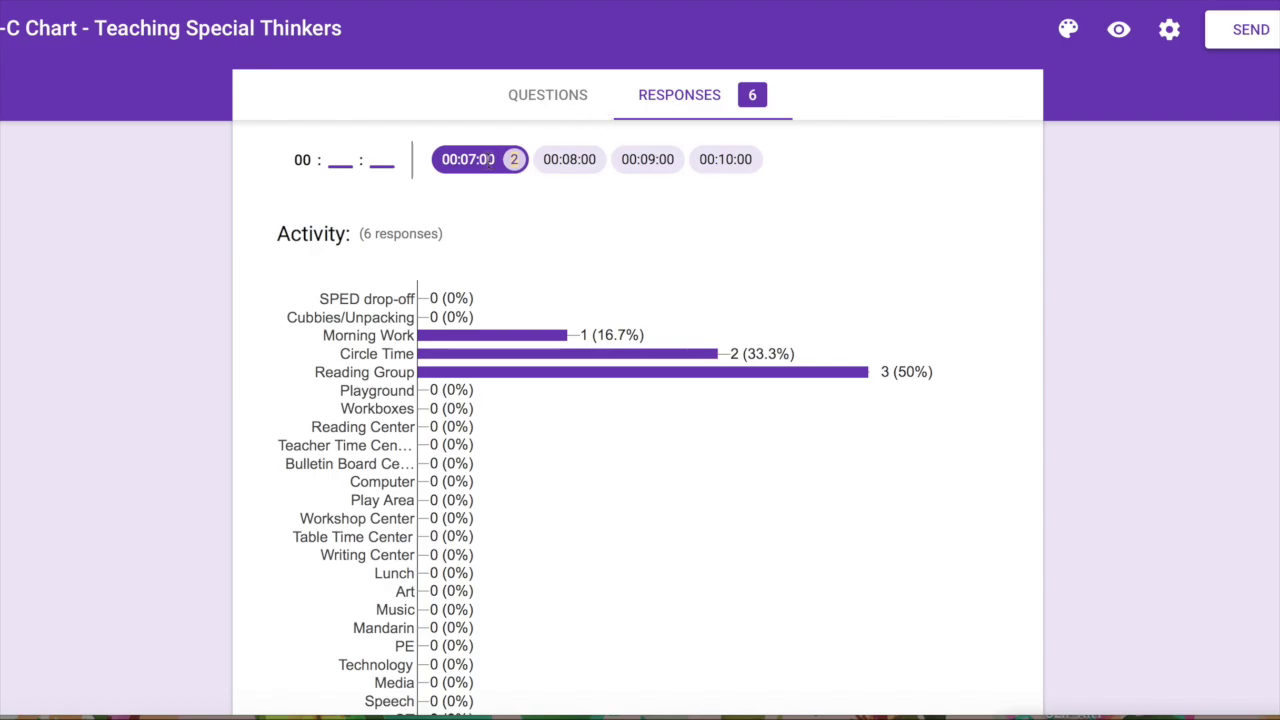
pyautogui.scroll(-3, 640, 420)
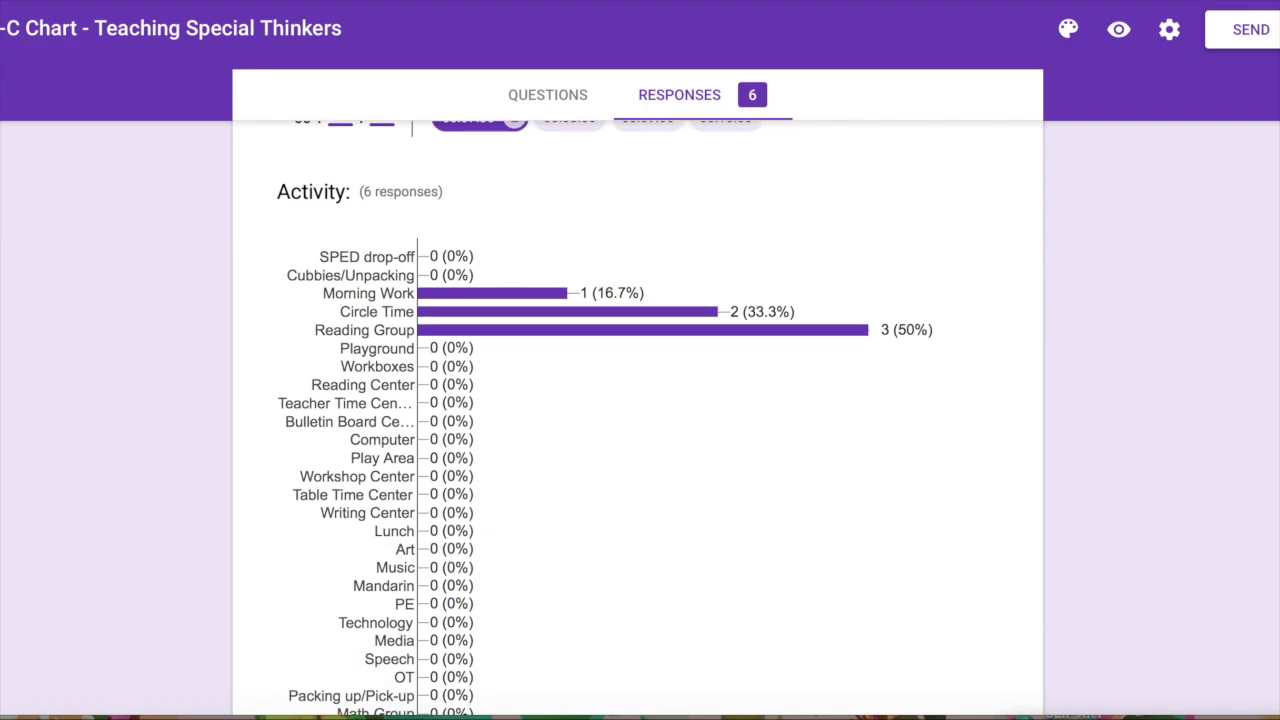
pyautogui.scroll(1, 640, 420)
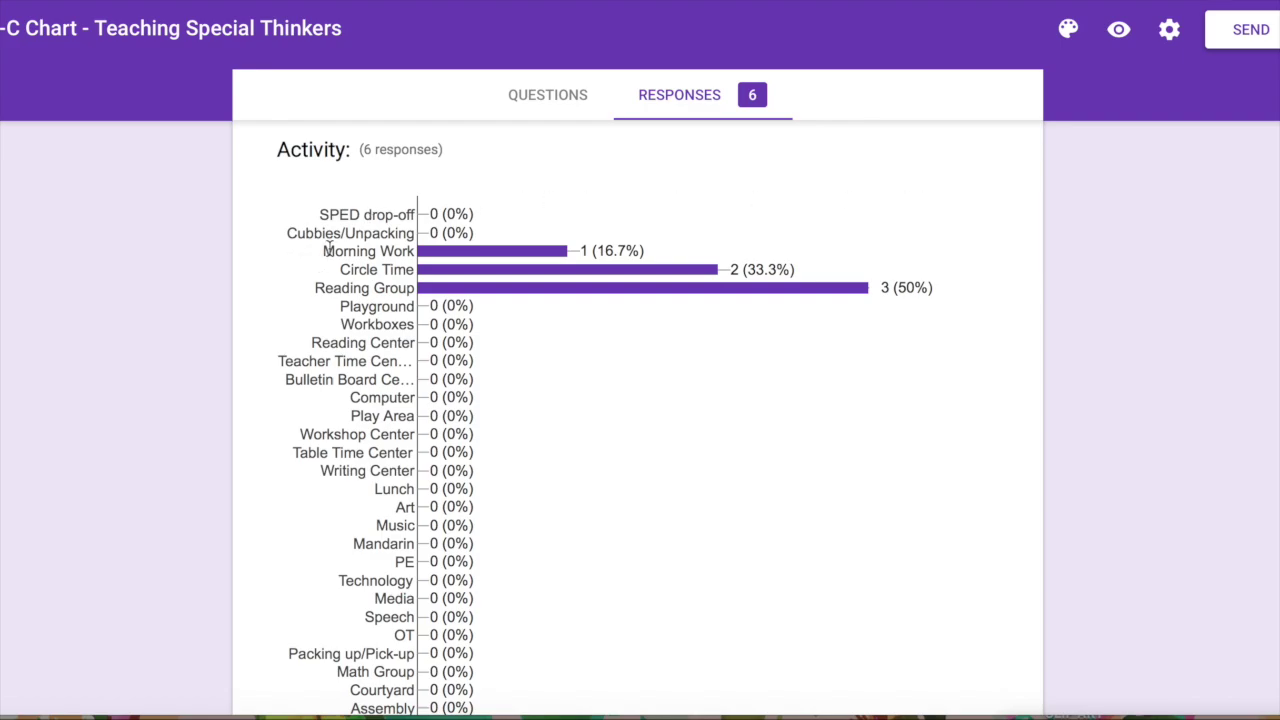
pyautogui.moveTo(328, 250); pyautogui.dragTo(400, 290)
pyautogui.click(522, 340)
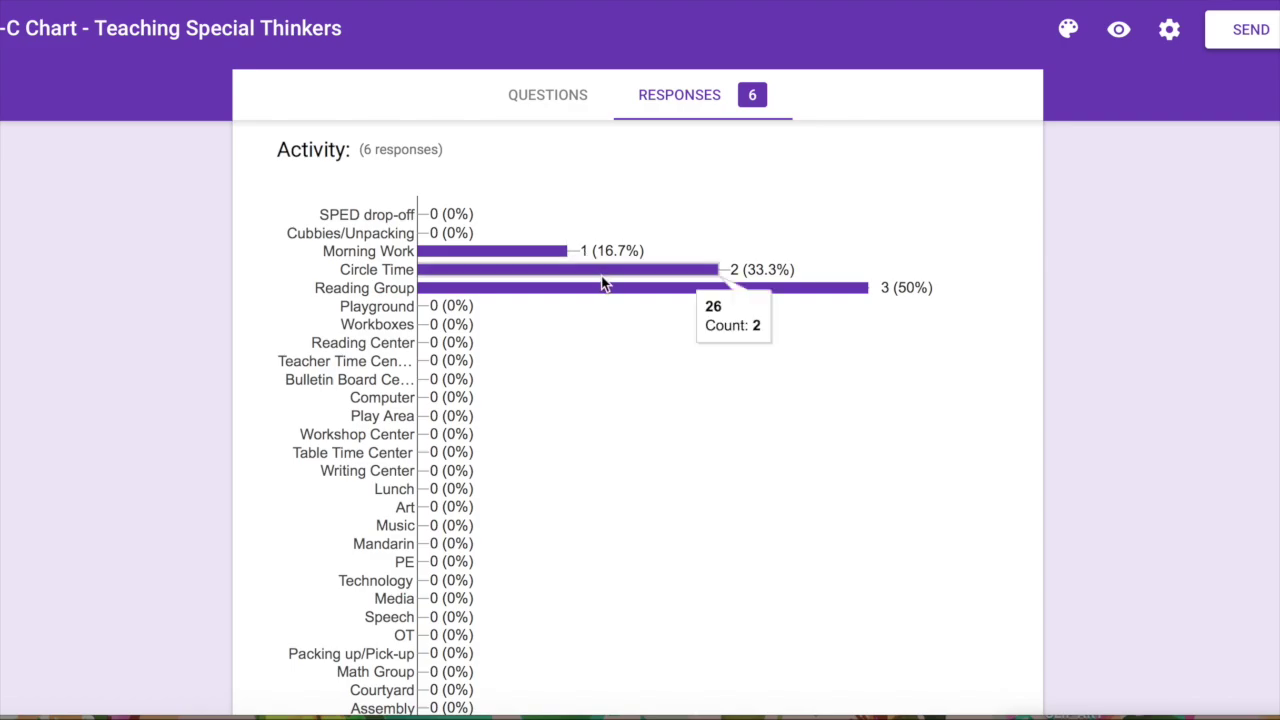
pyautogui.moveTo(611, 296)
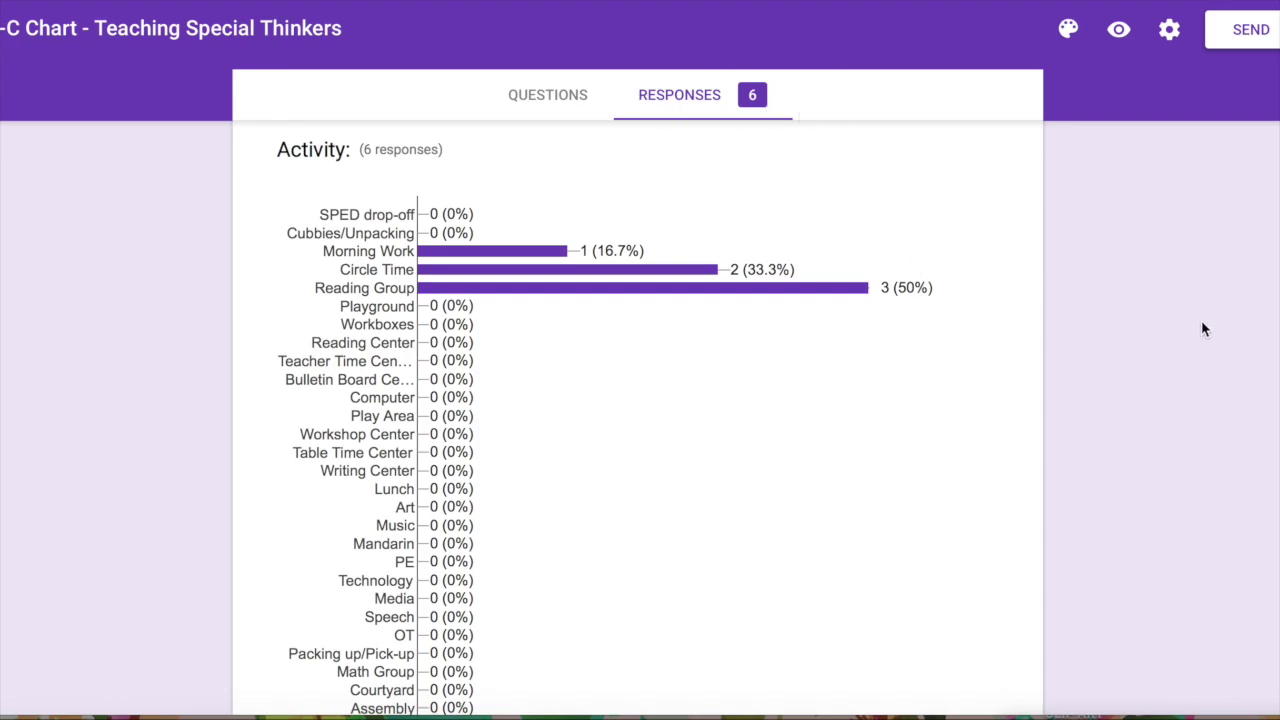
pyautogui.scroll(-1, 1203, 328)
pyautogui.scroll(-1, 885, 460)
pyautogui.scroll(1, 885, 460)
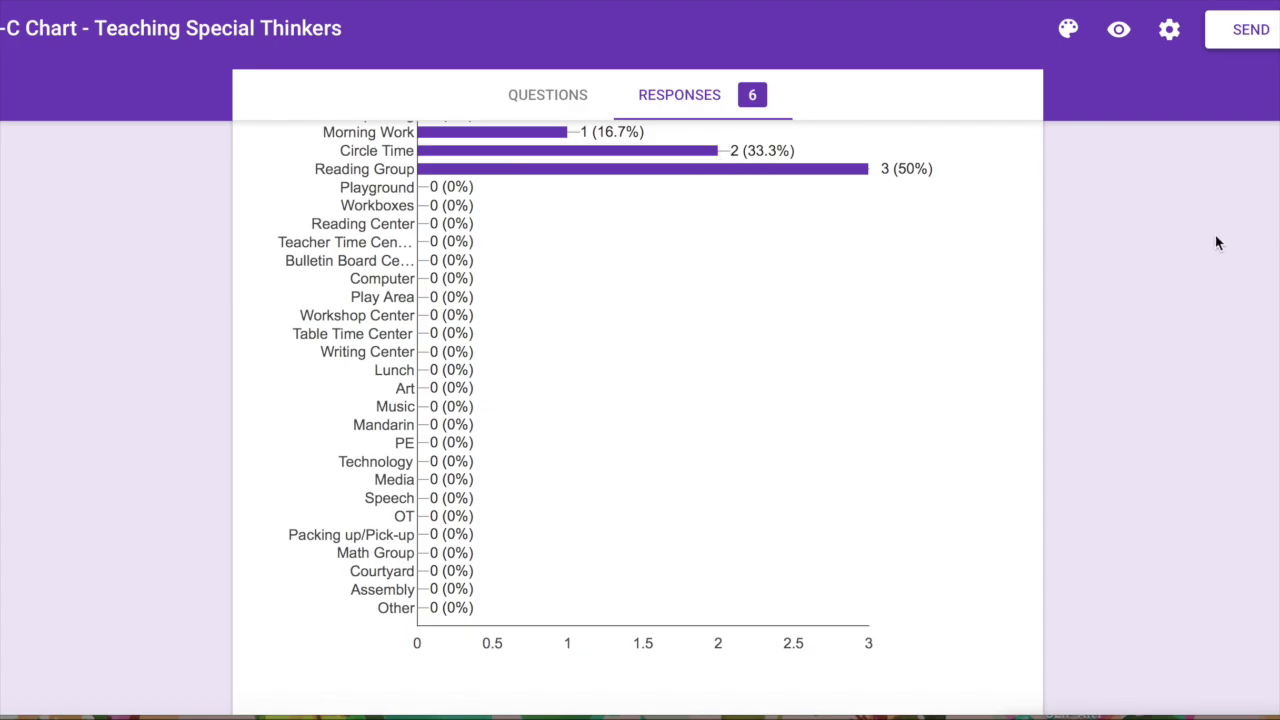
pyautogui.scroll(-1, 1219, 242)
pyautogui.scroll(-4, 640, 420)
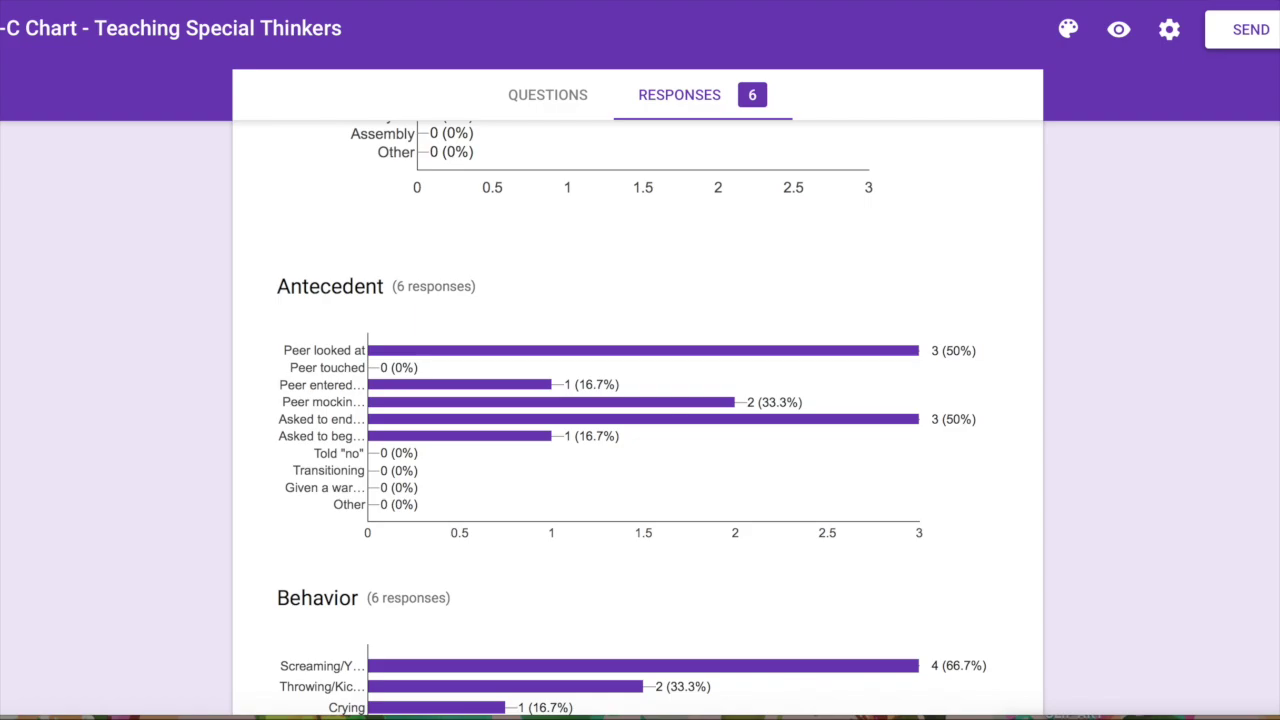
pyautogui.scroll(-8, 640, 420)
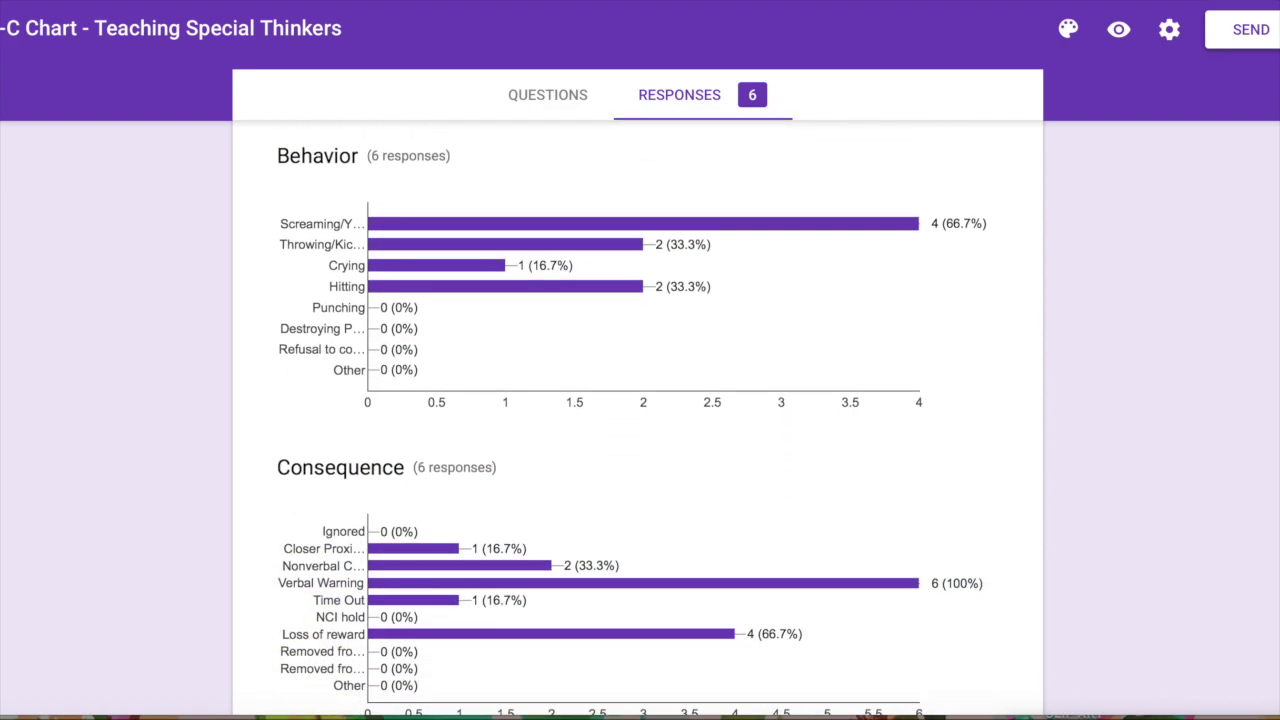
pyautogui.scroll(15, 352, 310)
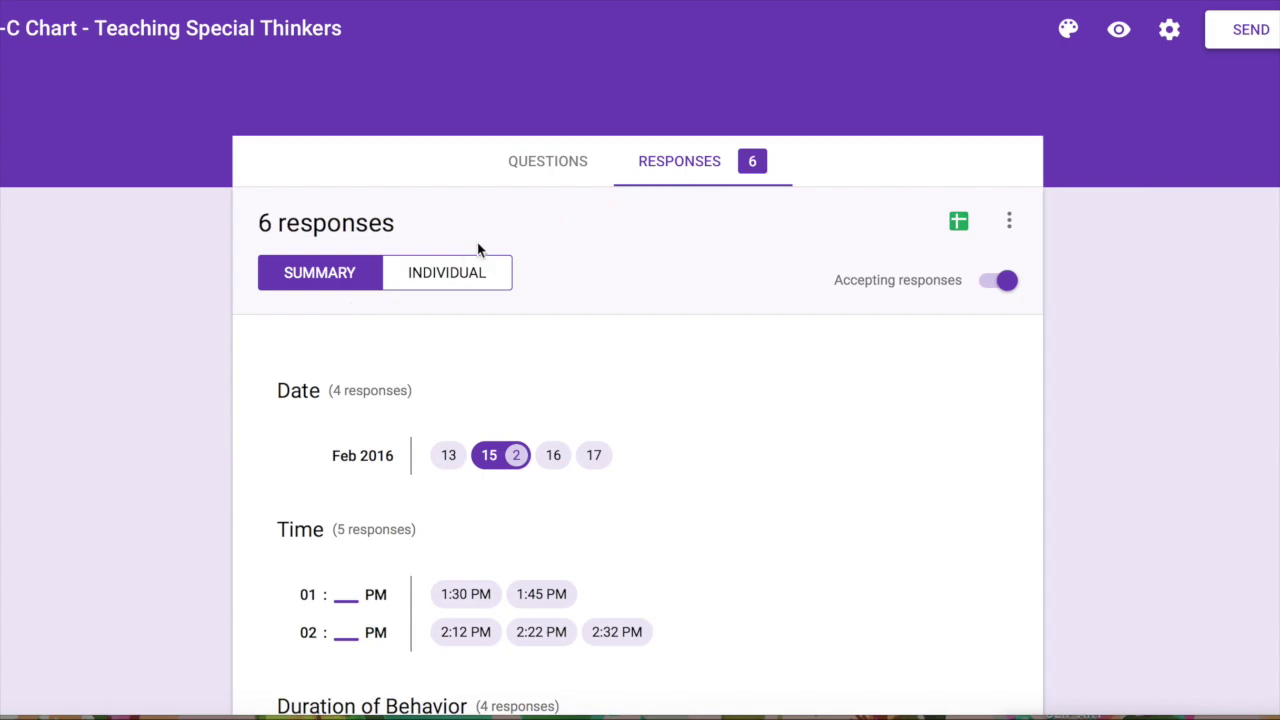
pyautogui.click(446, 277)
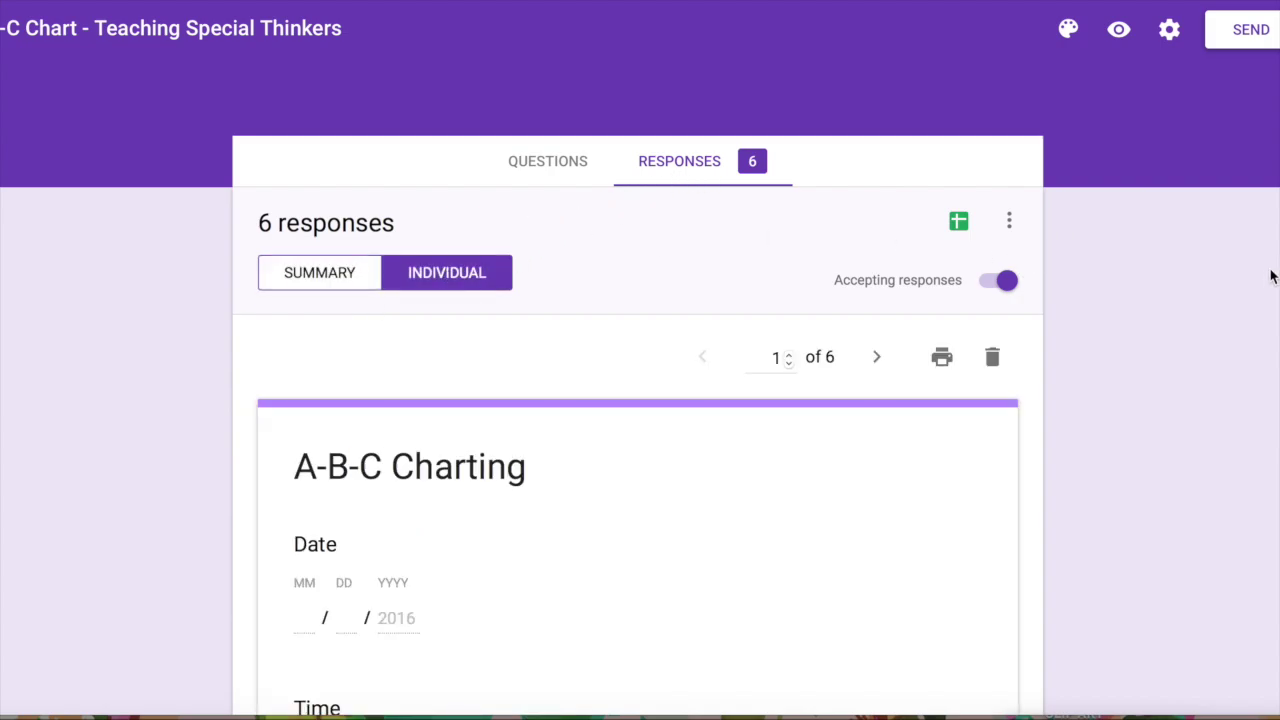
pyautogui.scroll(-1, 1276, 276)
pyautogui.scroll(-1, 640, 400)
pyautogui.scroll(-10, 640, 400)
pyautogui.scroll(11, 640, 400)
pyautogui.click(309, 277)
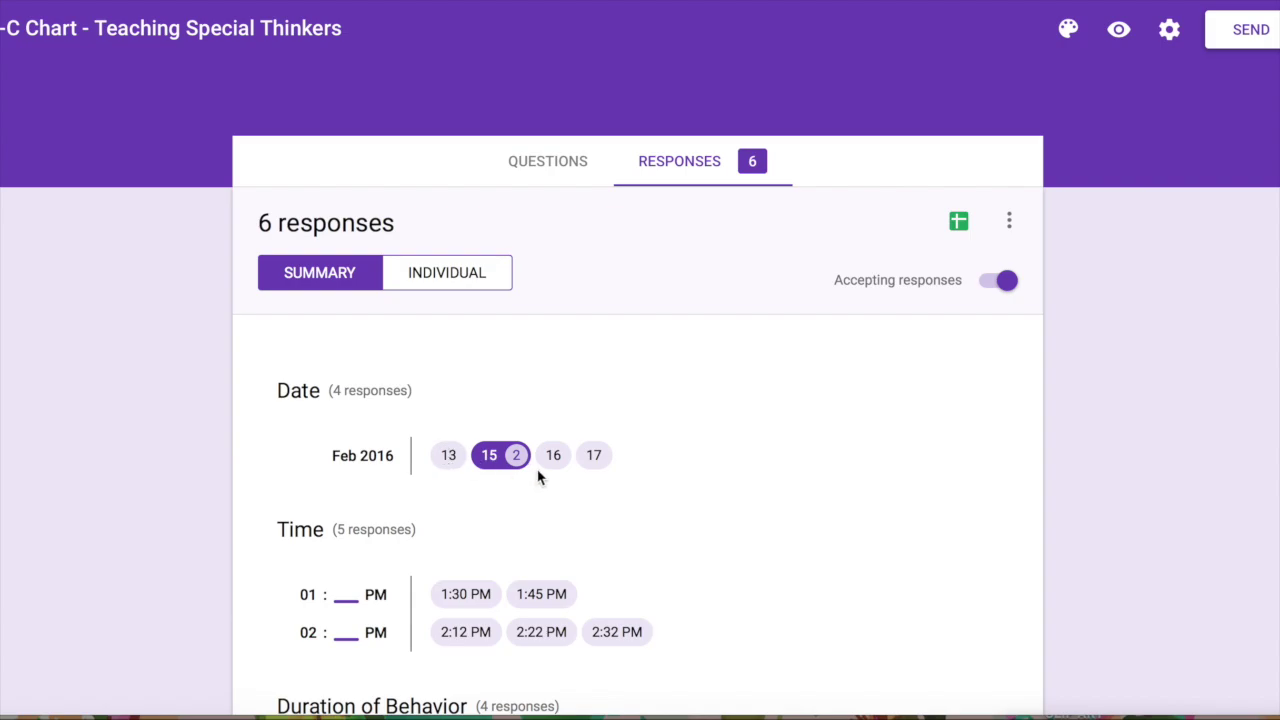
pyautogui.click(483, 274)
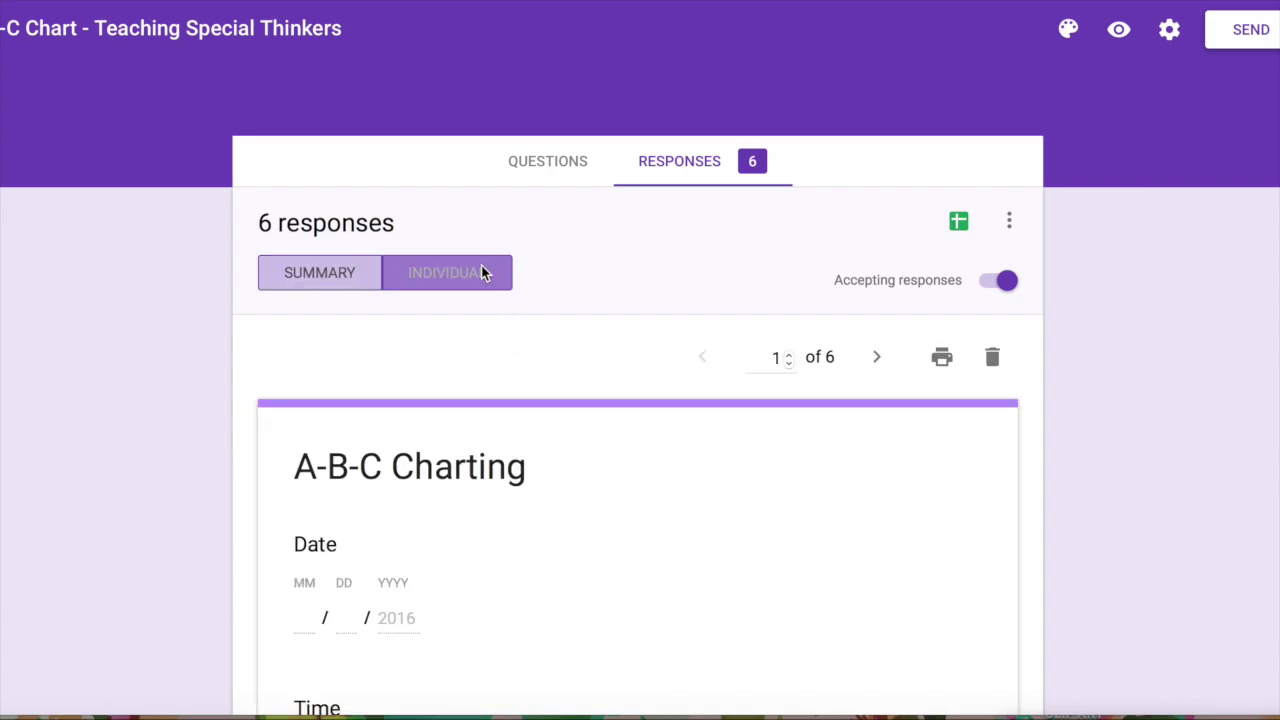
pyautogui.click(880, 358)
pyautogui.click(876, 358)
pyautogui.click(876, 358)
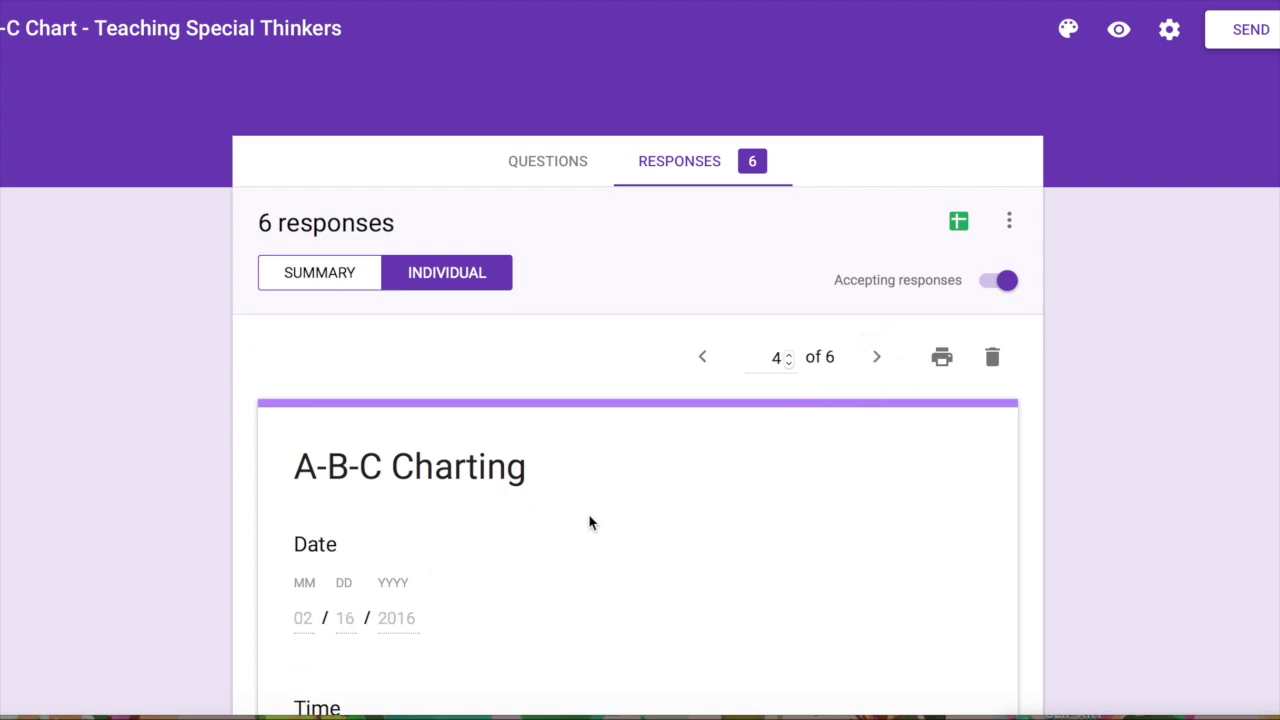
pyautogui.scroll(-5, 1210, 285)
pyautogui.scroll(-5, 640, 400)
pyautogui.scroll(10, 640, 400)
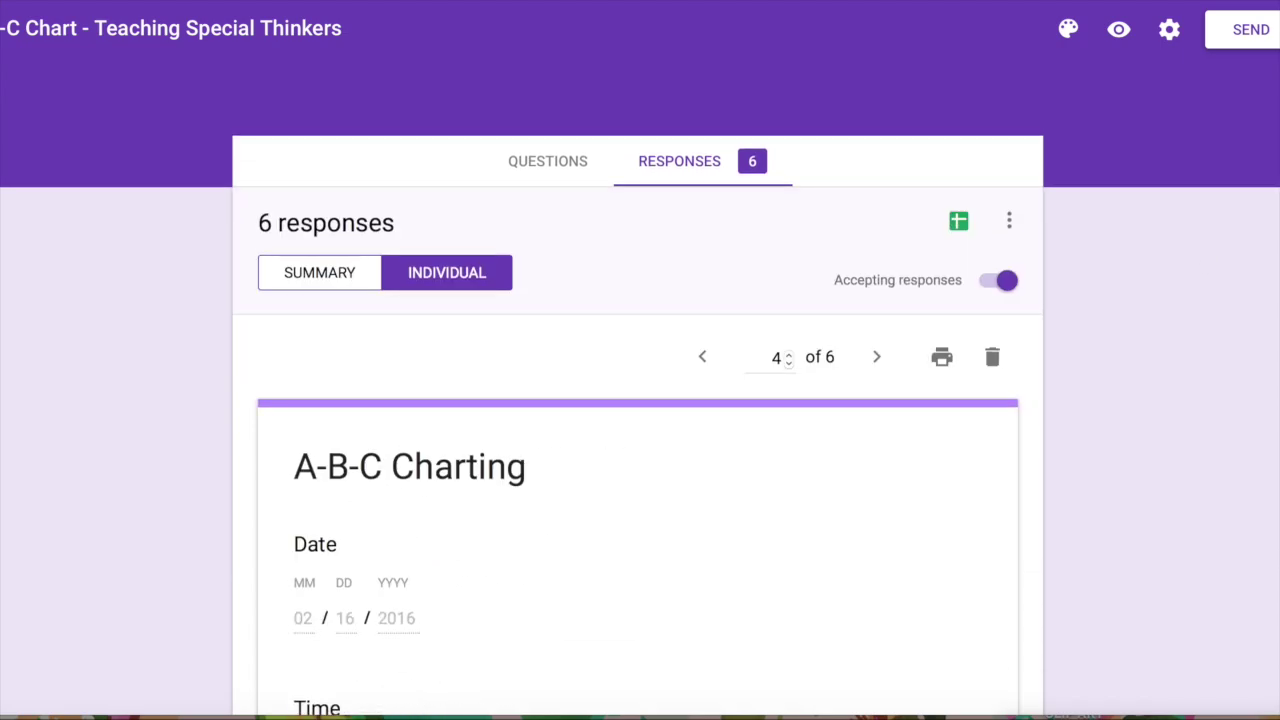
pyautogui.click(364, 274)
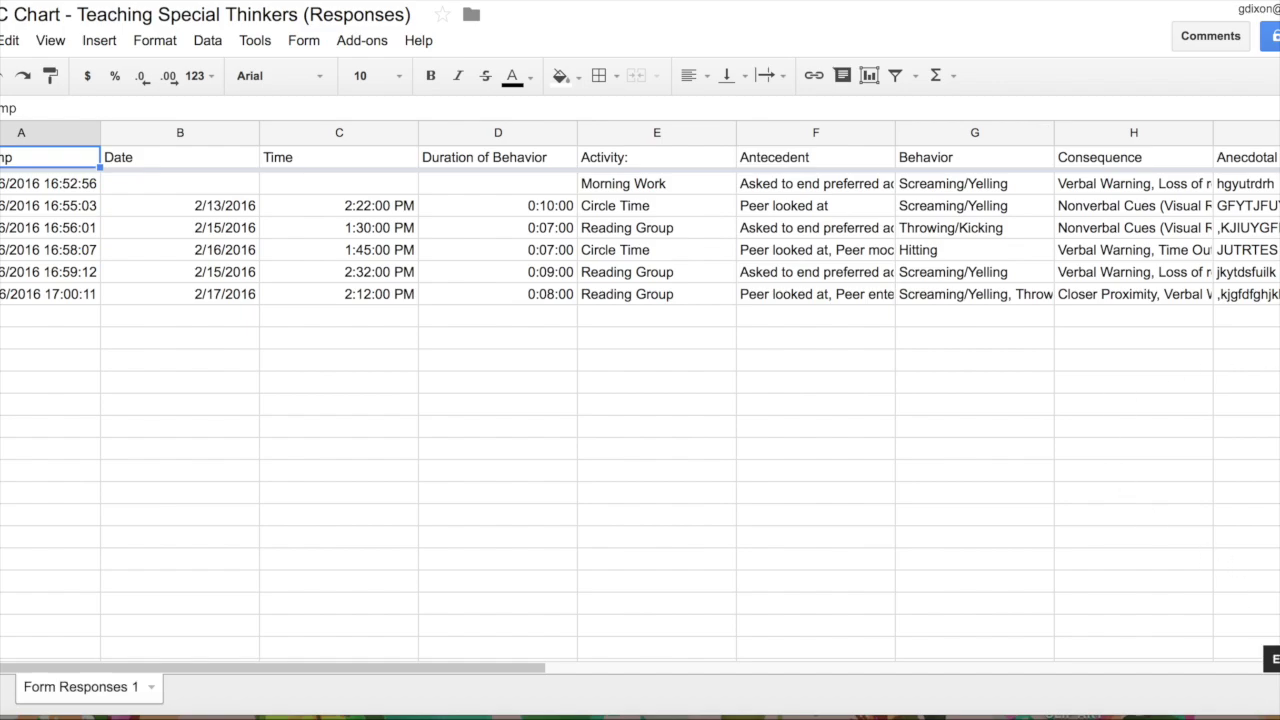
# Step: Show Explore's suggested charts, such as Time vs. Timestamp and Count of Behavior, with Alt+Shift+X
pyautogui.hotkey('alt', 'shift', 'x')
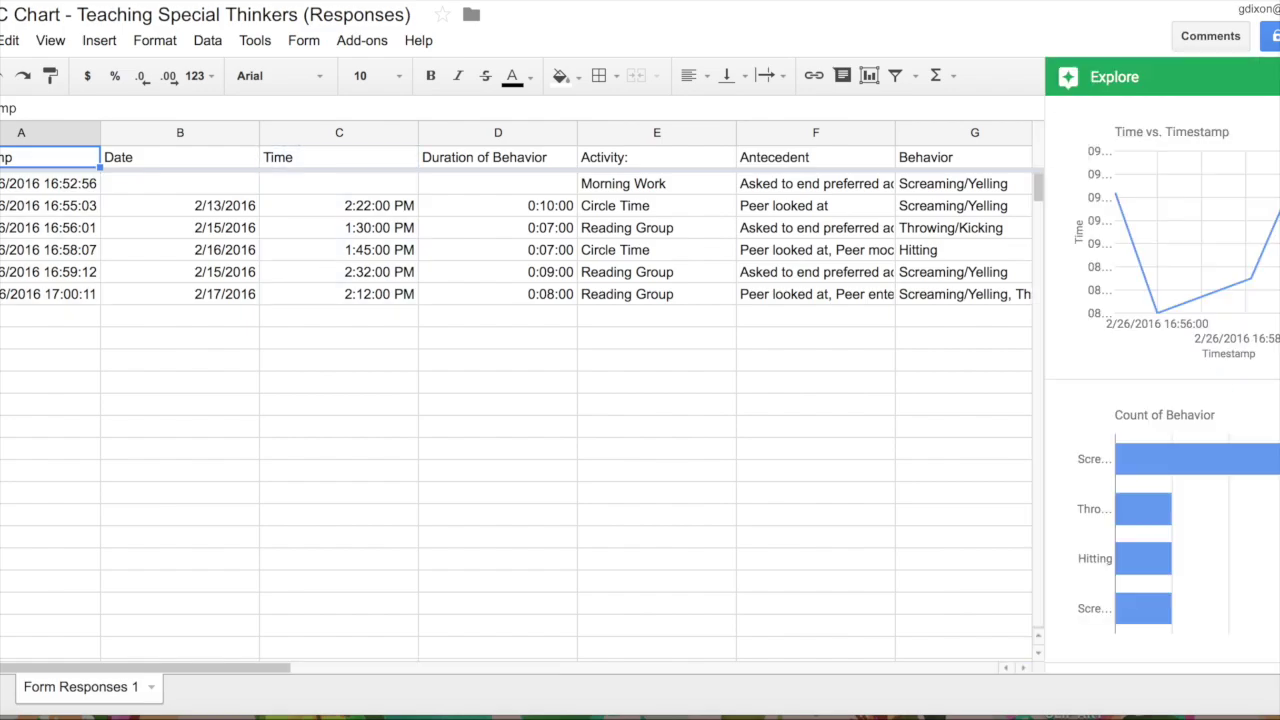
# Step: Insert Explore's suggested Activity pie chart into the sheet, then close the Explore panel
pyautogui.scroll(-5, 1160, 400)
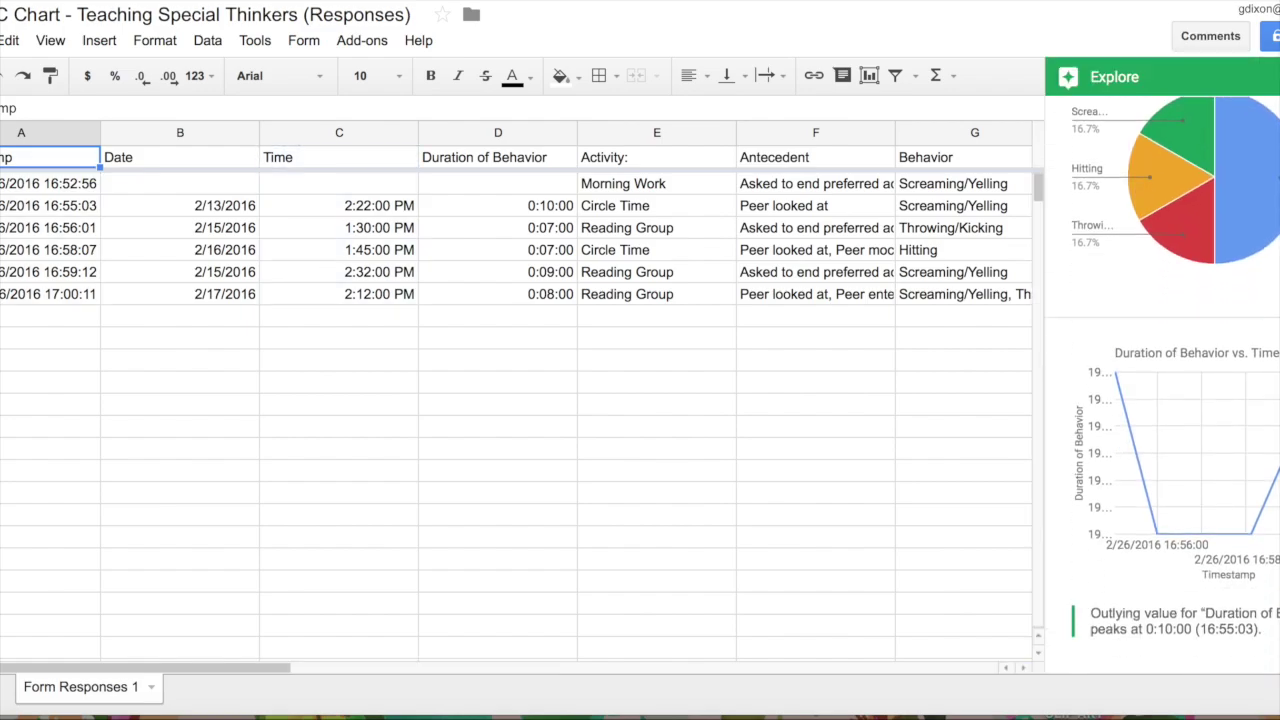
pyautogui.scroll(-4, 1122, 390)
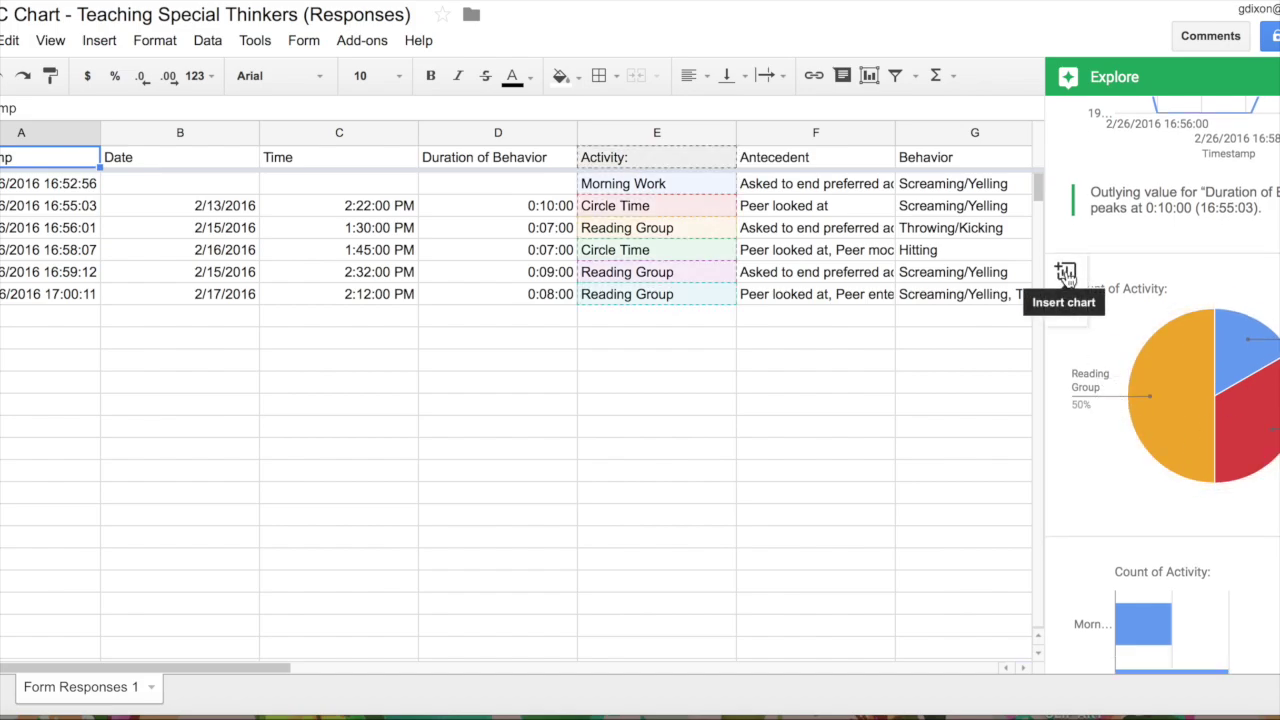
pyautogui.click(1066, 272)
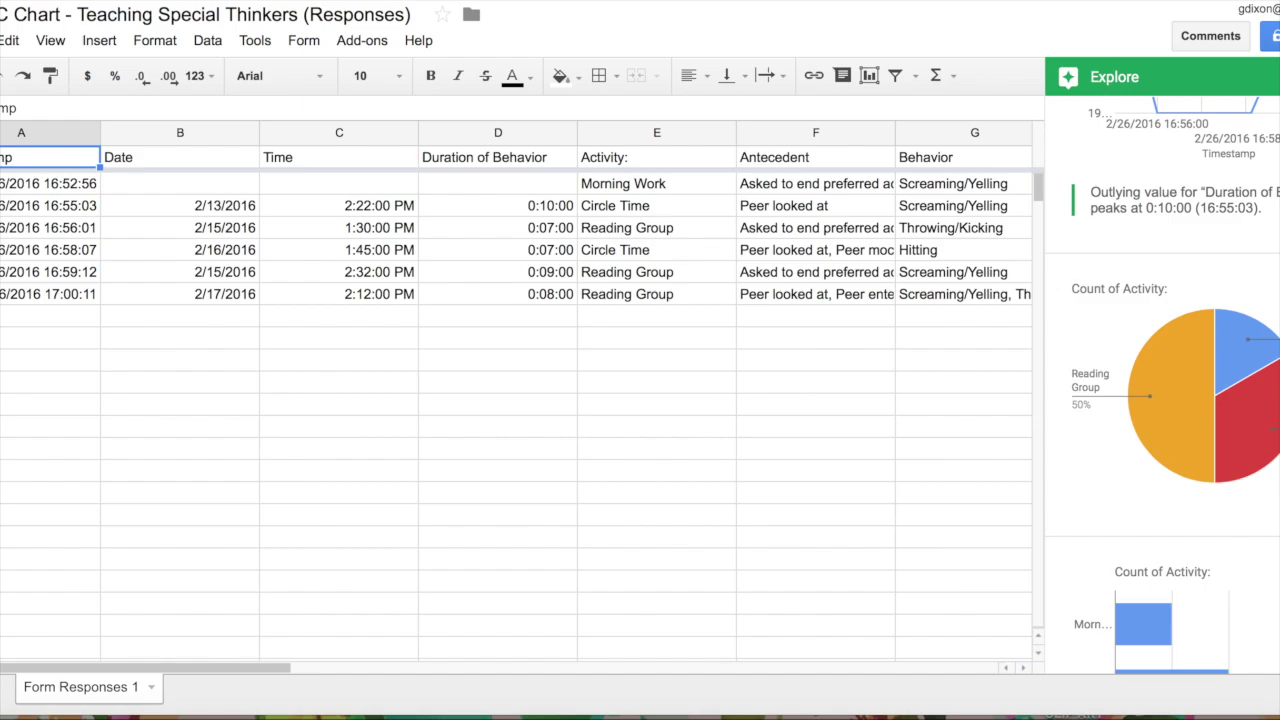
pyautogui.scroll(-3, 1160, 380)
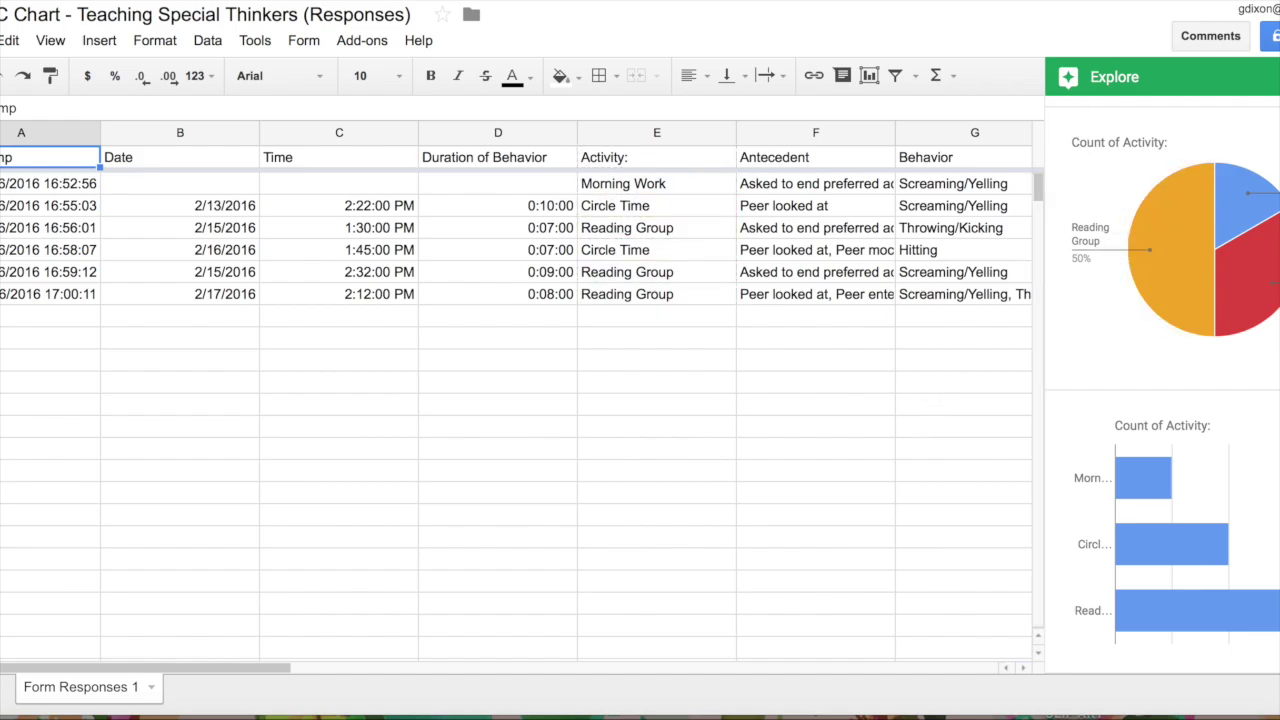
pyautogui.hotkey('alt', 'shift', 'x')
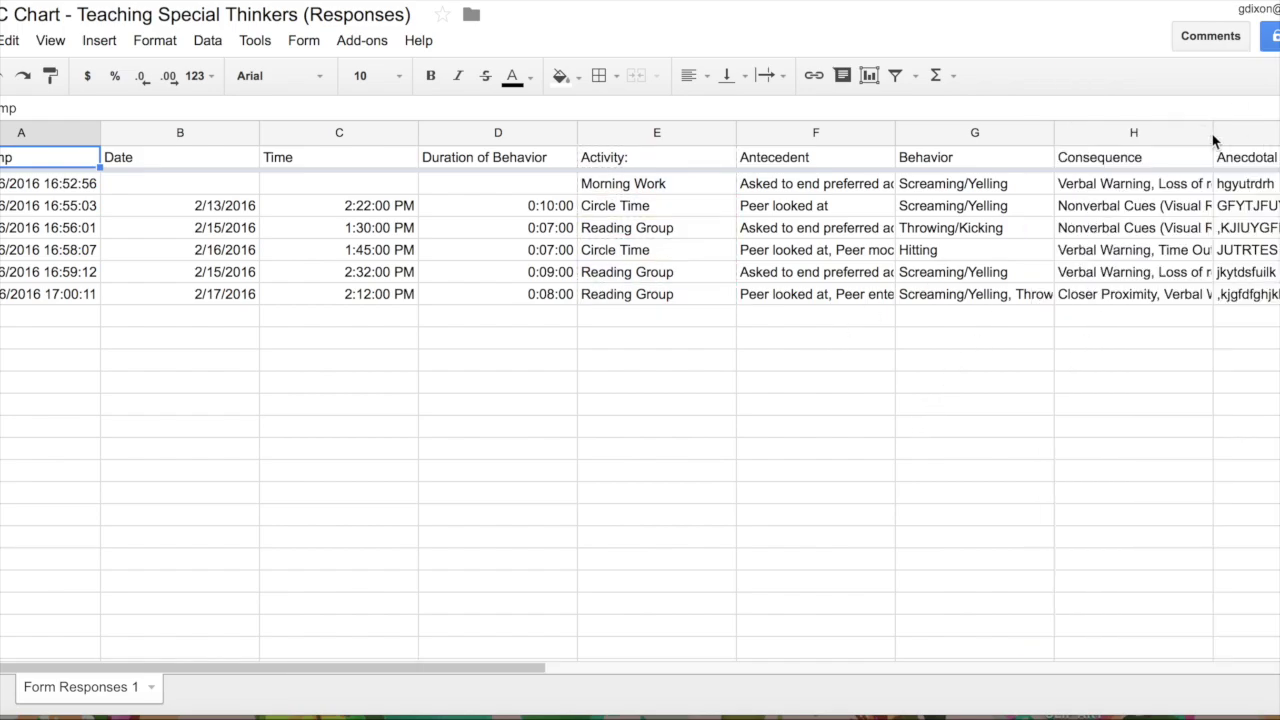